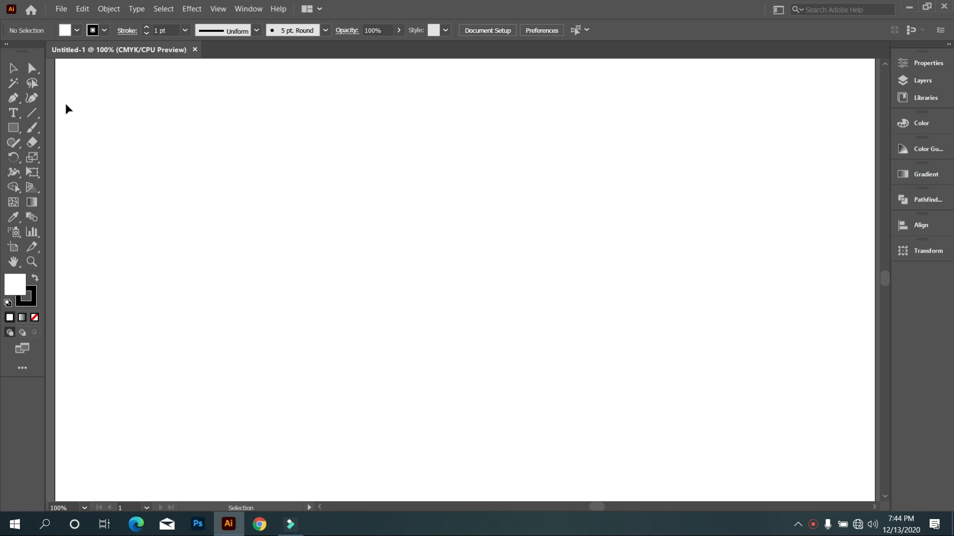
Step: Set the default stroke to none and the fill to black
click(94, 33)
click(10, 51)
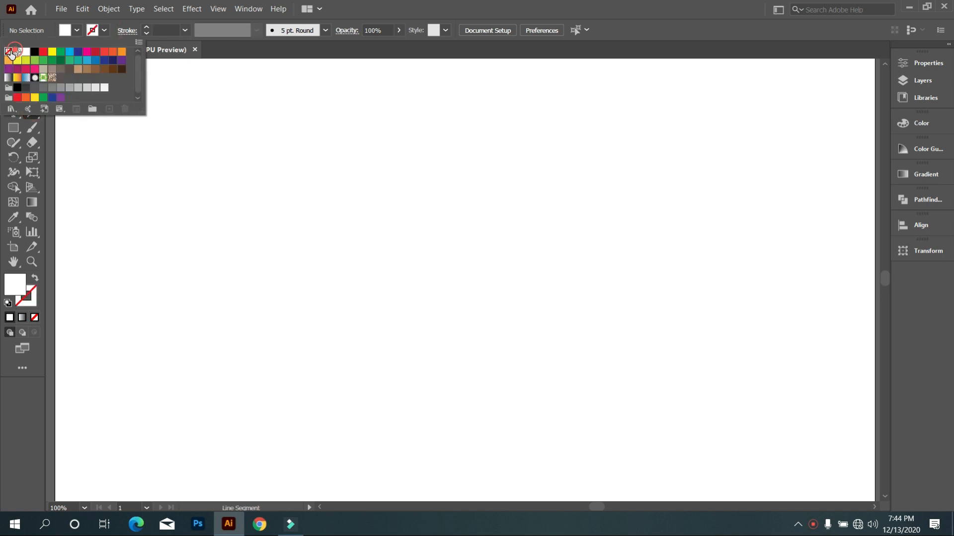
click(75, 34)
click(77, 30)
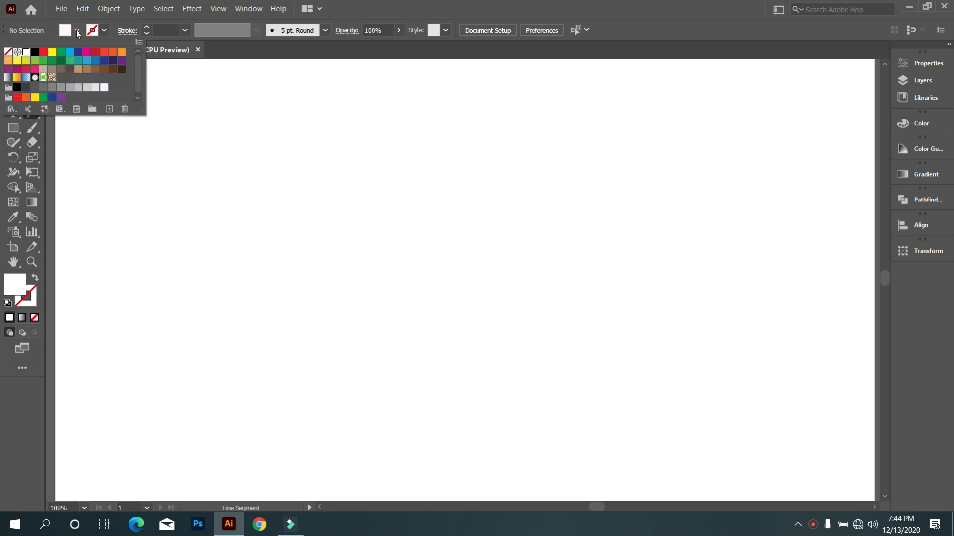
click(34, 51)
click(252, 238)
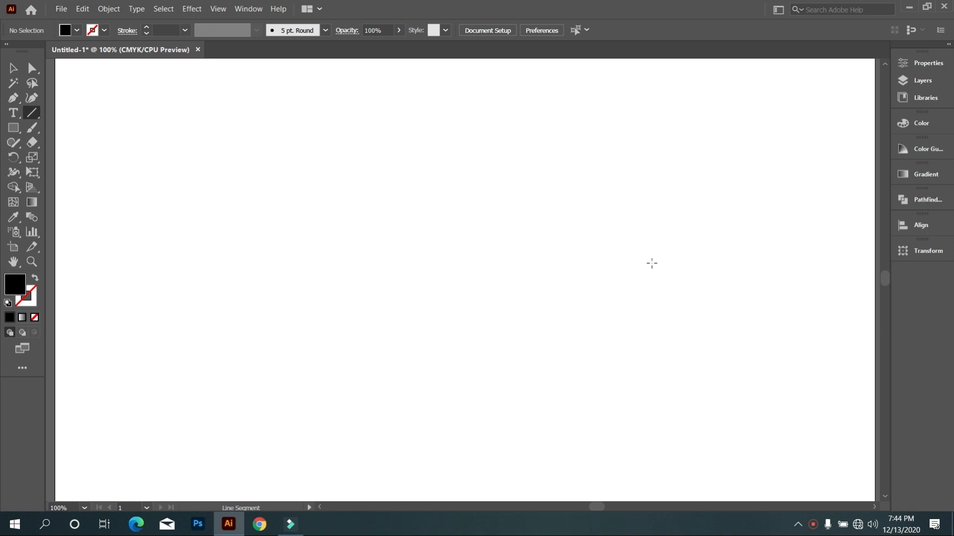
Step: Draw a vertical straight line with the Line Segment tool and give it a black fill with no stroke
drag(629, 205, 630, 383)
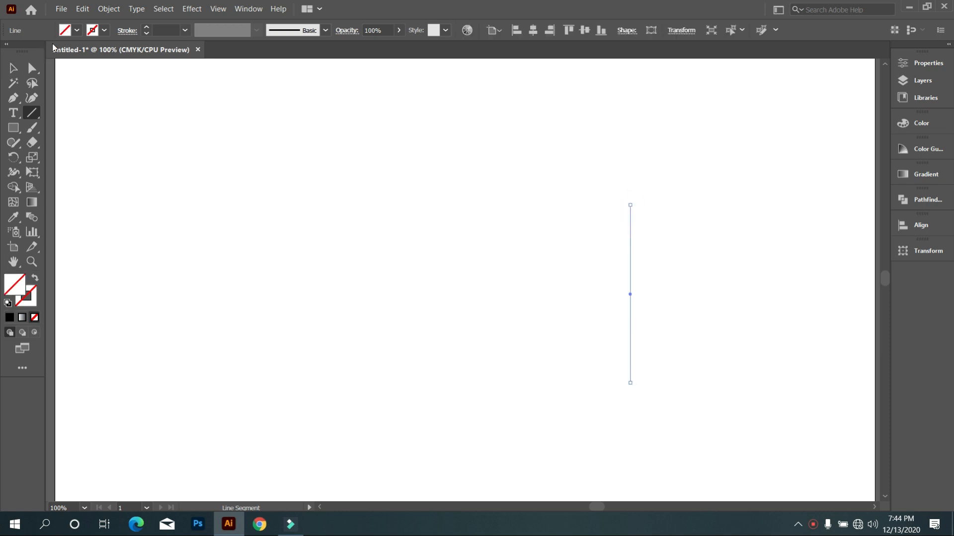
click(76, 31)
click(35, 52)
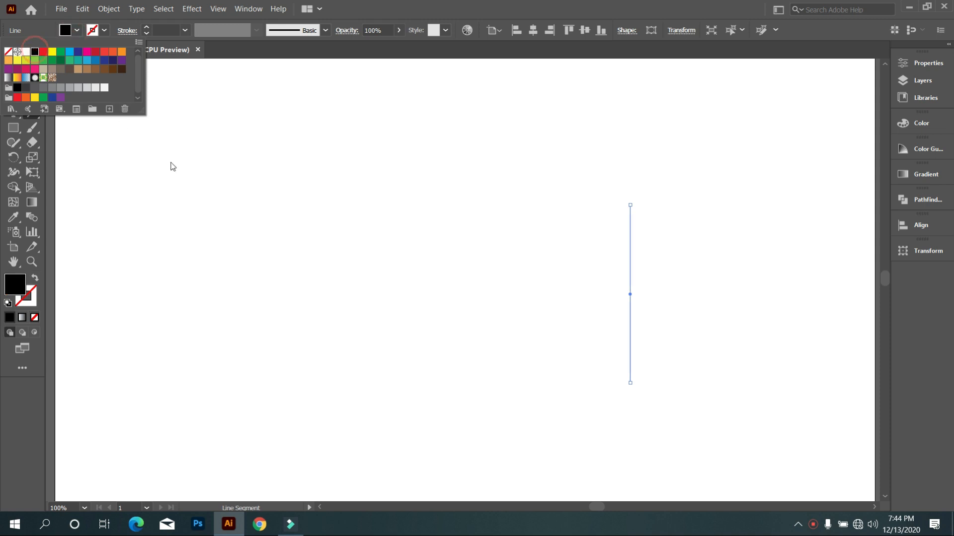
click(180, 170)
click(13, 68)
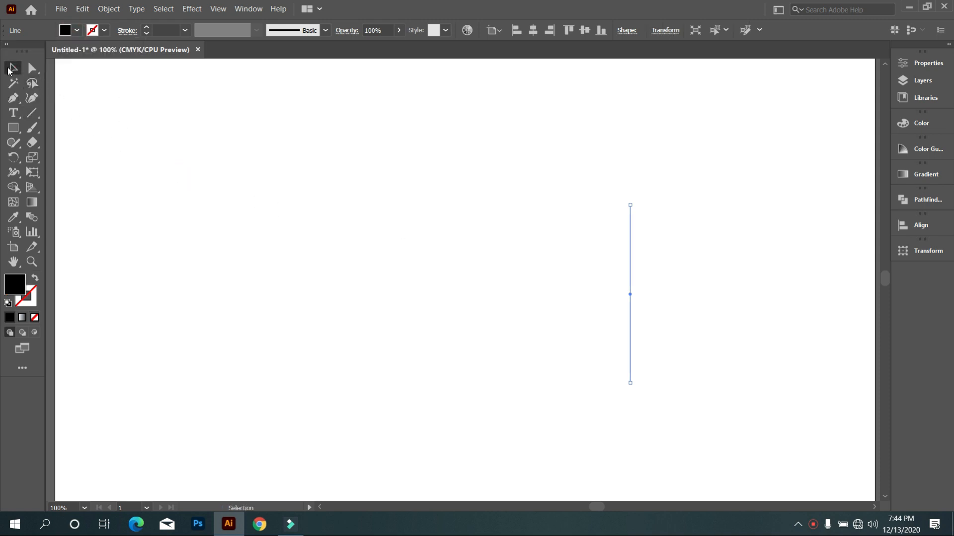
click(160, 98)
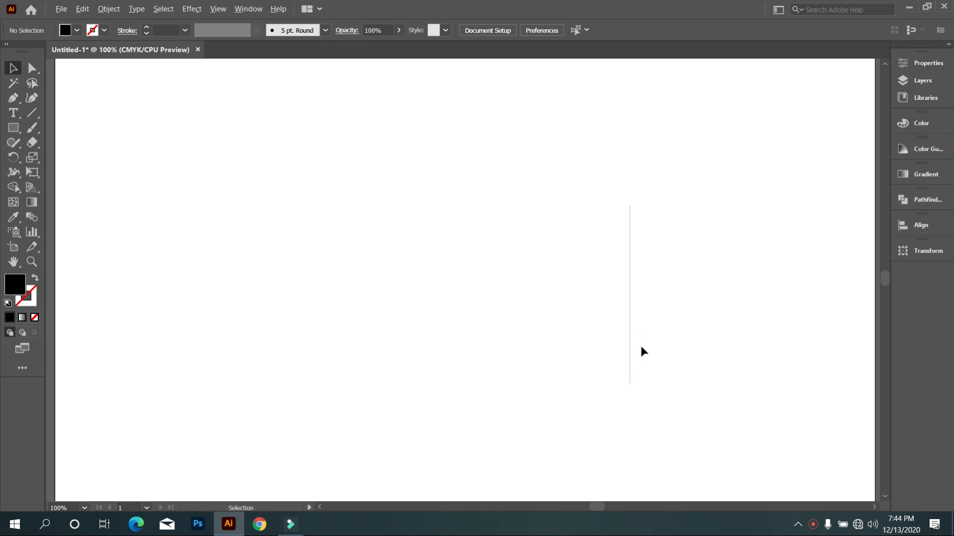
Step: Duplicate the vertical line a short distance to its left and repeat the copy to make twelve evenly spaced lines
drag(649, 338, 621, 337)
key(ctrl+d)
key(ctrl+d)
key(ctrl+d)
key(ctrl+d)
key(ctrl+d)
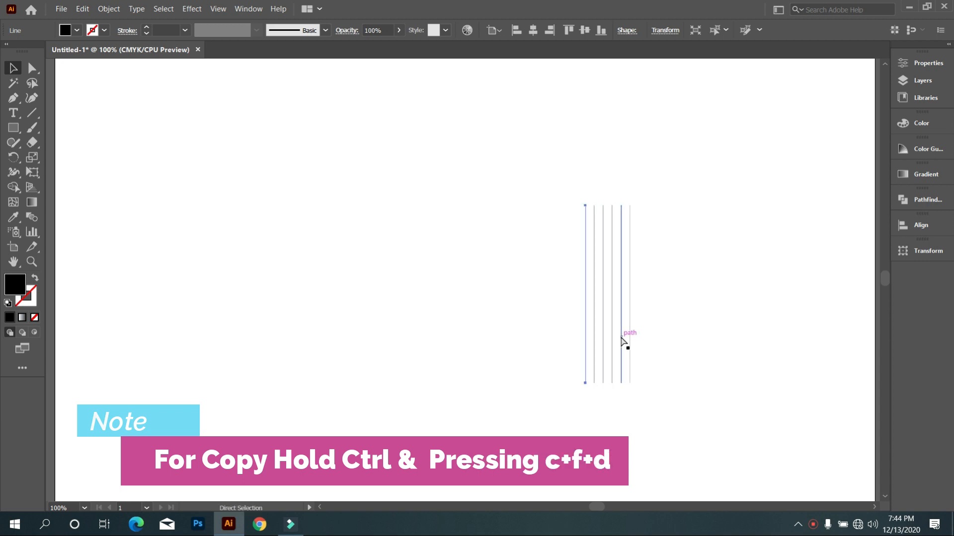
key(ctrl+d)
key(ctrl+d)
key(ctrl+d)
key(ctrl+d)
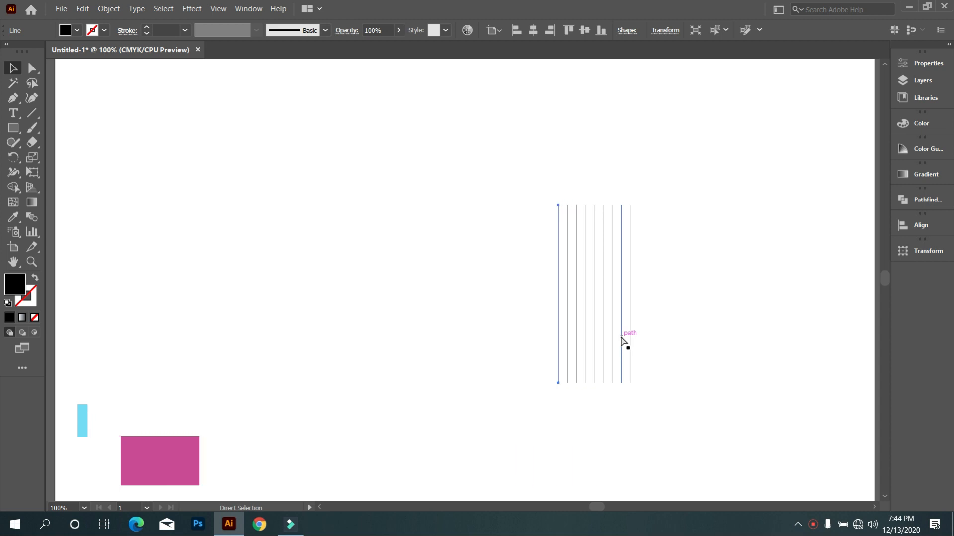
key(ctrl+d)
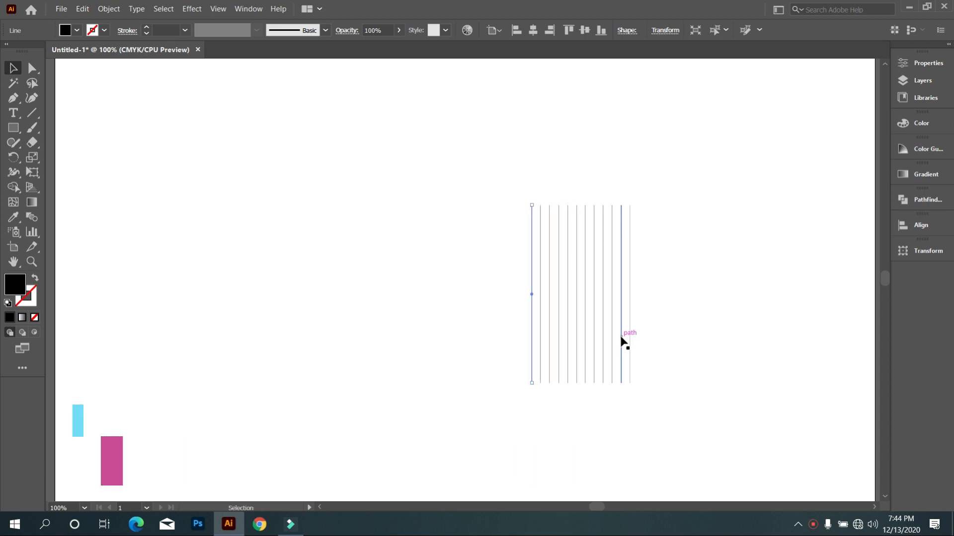
Step: Move the whole set of vertical lines toward the centre of the artboard
click(431, 293)
drag(459, 292, 754, 351)
drag(587, 321, 438, 297)
click(526, 348)
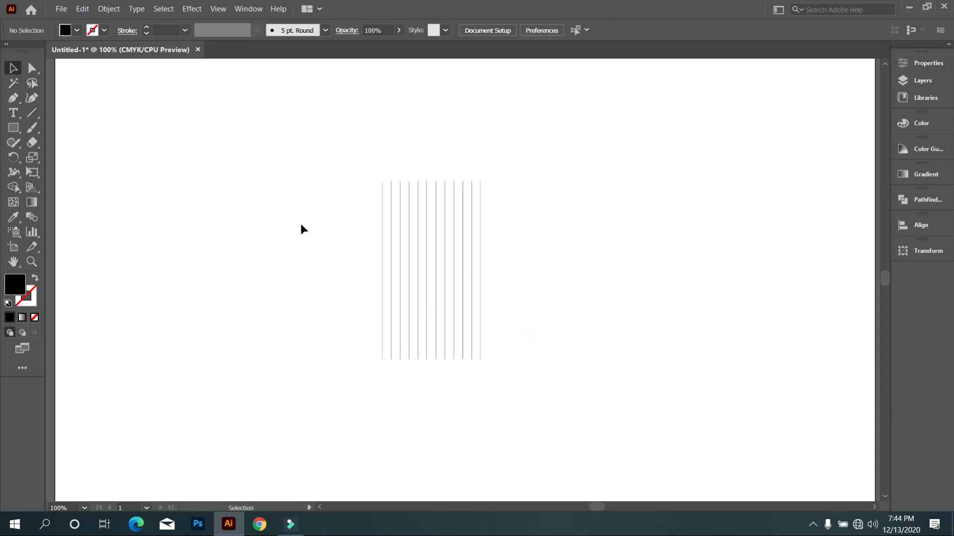
Step: Draw a hexagon beside the lines, rotate it so a corner points up, and swap its fill and stroke for a black outline
drag(7, 129, 52, 171)
mouse_move(188, 207)
mouse_down()
mouse_move(234, 258)
mouse_move(226, 254)
mouse_up()
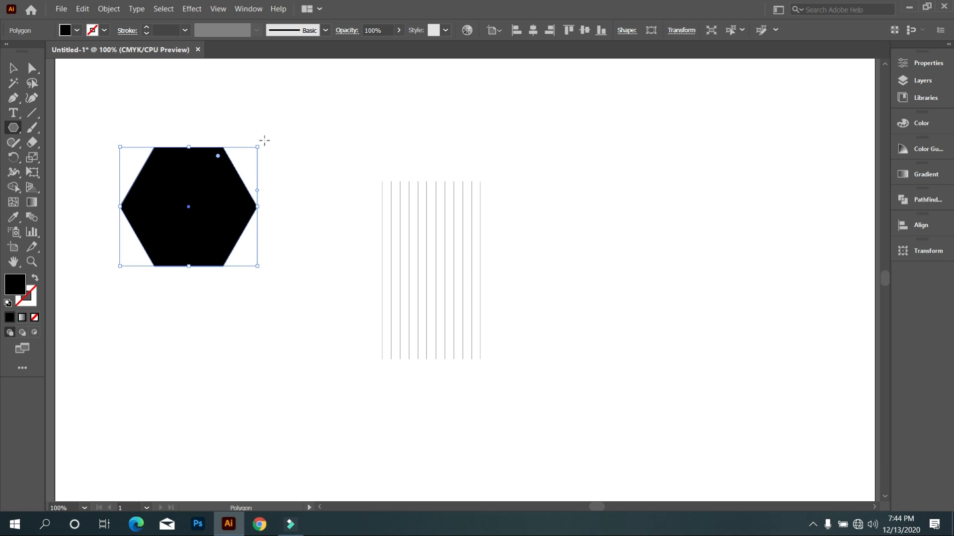
drag(261, 141, 248, 275)
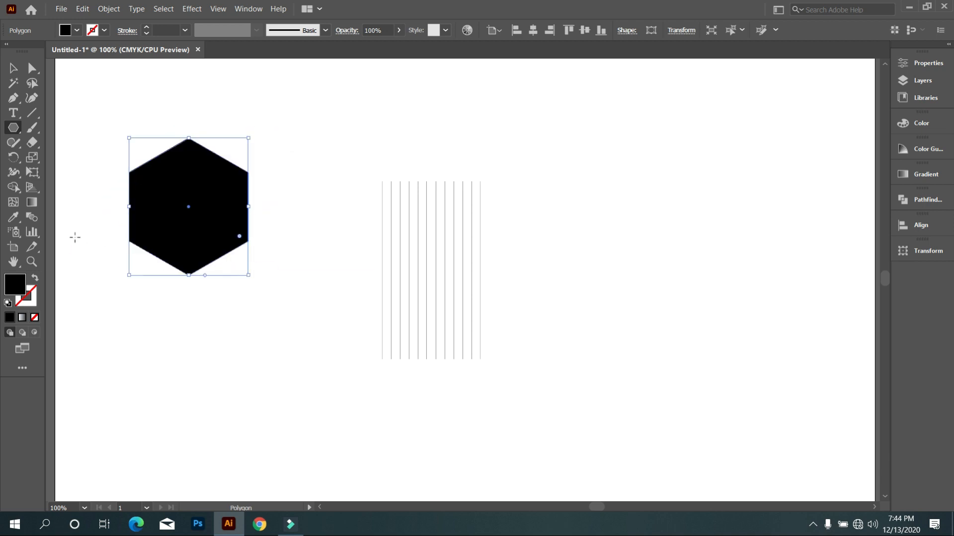
click(34, 279)
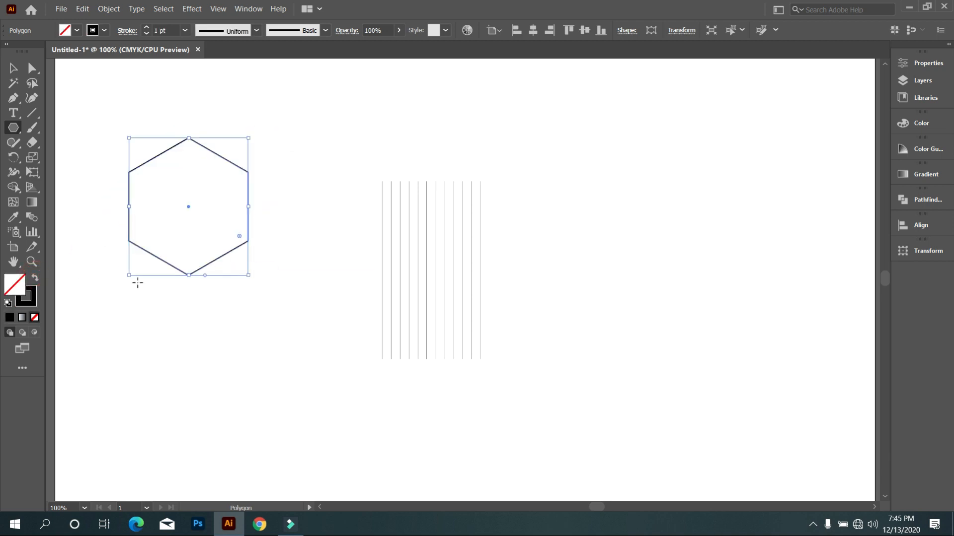
Step: Move the hexagon onto the vertical lines and scale it down so its sides meet the first and last lines
drag(189, 206, 440, 272)
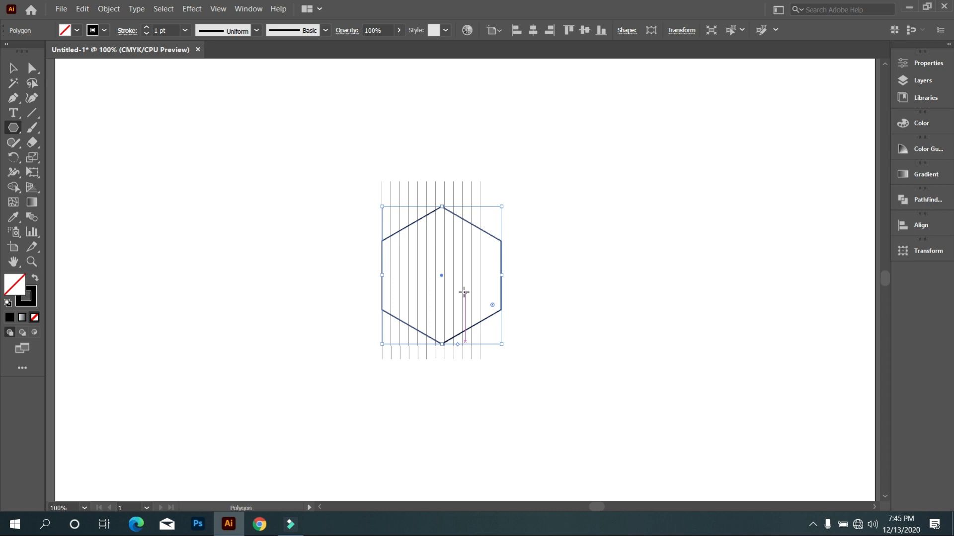
scroll(464, 292, up, 2)
drag(537, 263, 496, 260)
Step: Select the hexagon together with all the lines and align them to their vertical centres
click(13, 68)
drag(184, 188, 546, 328)
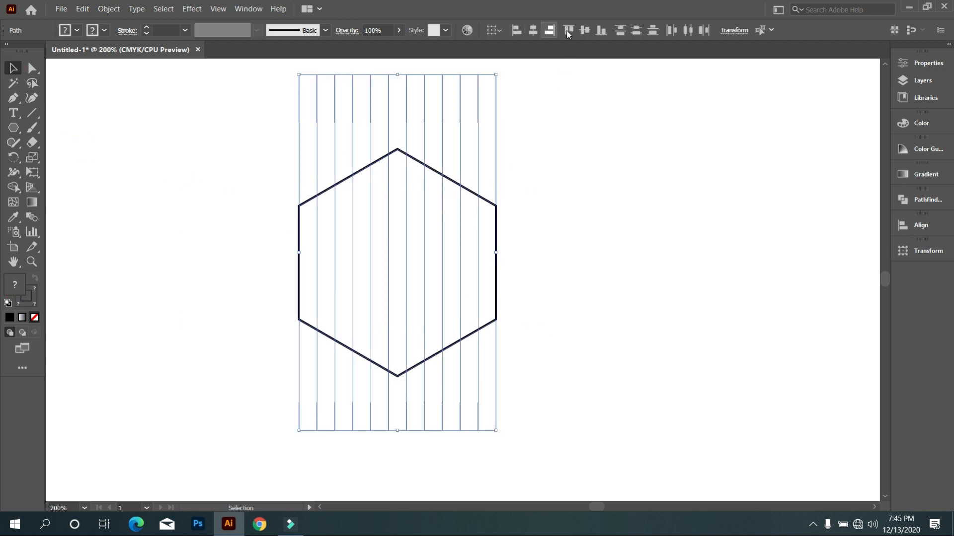
click(584, 31)
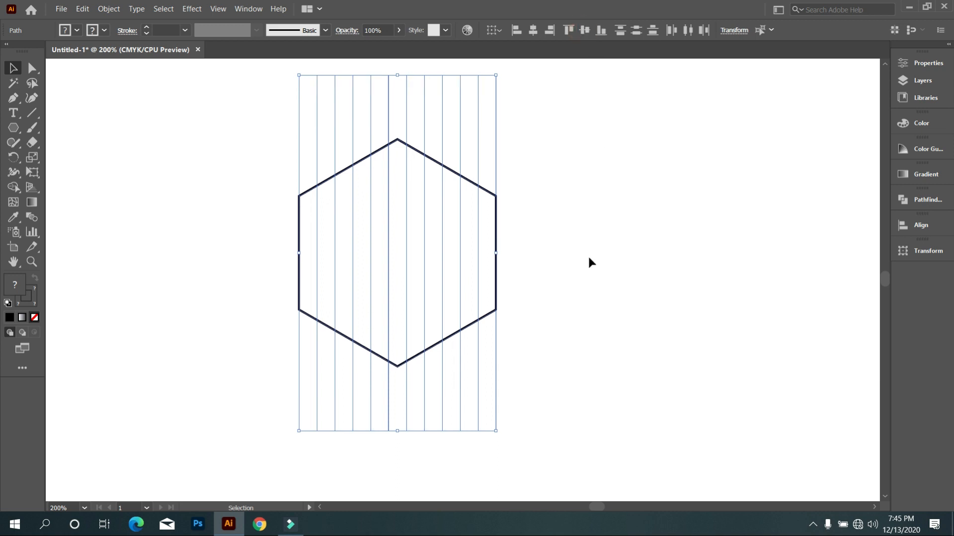
Step: Select only the vertical lines and create a reflected copy of them at an axis angle of 120°
click(582, 327)
drag(572, 394, 253, 399)
right_click(402, 400)
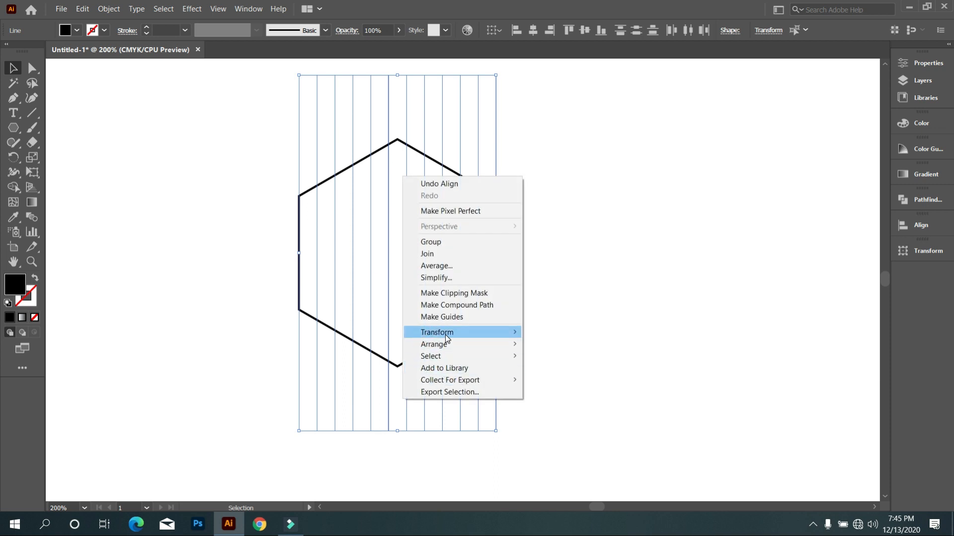
mouse_move(515, 341)
click(590, 373)
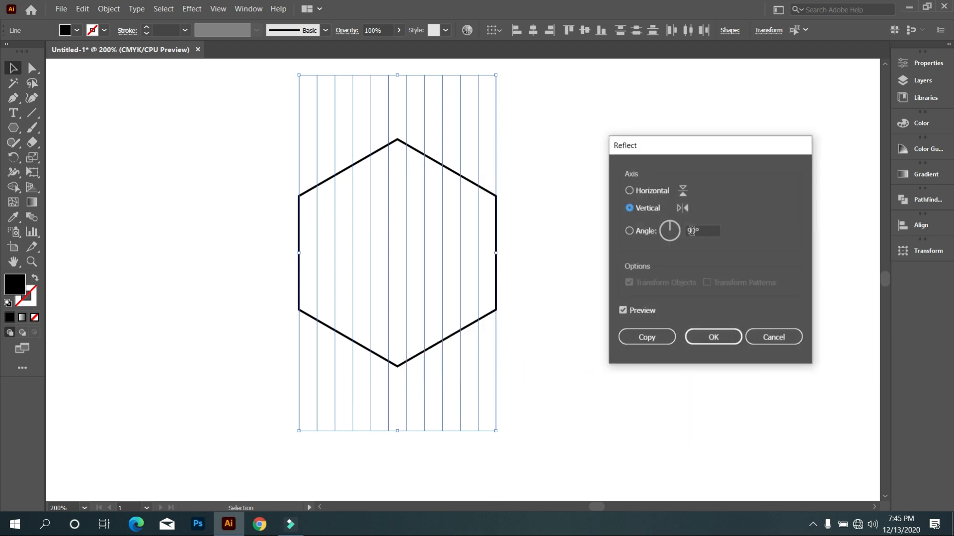
scroll(699, 229, up, 20)
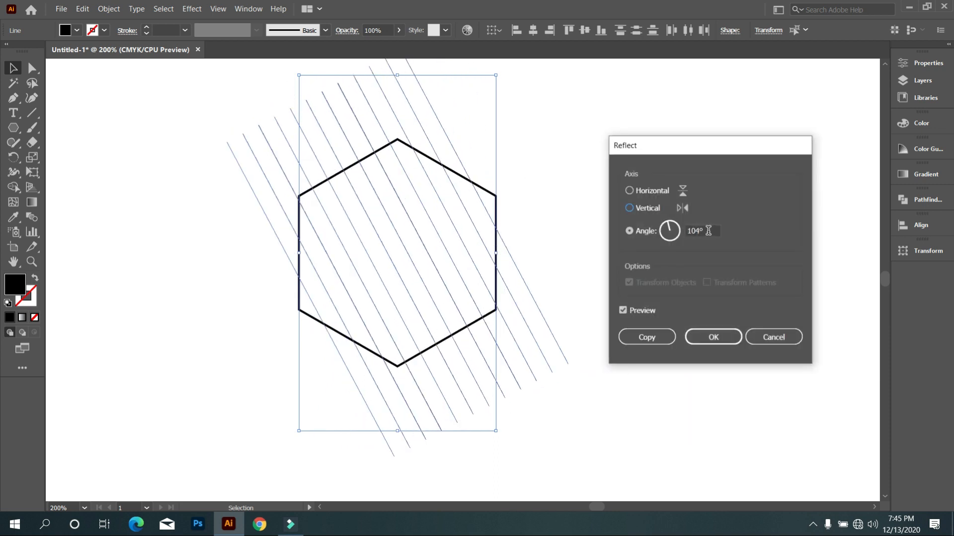
scroll(708, 231, up, 9)
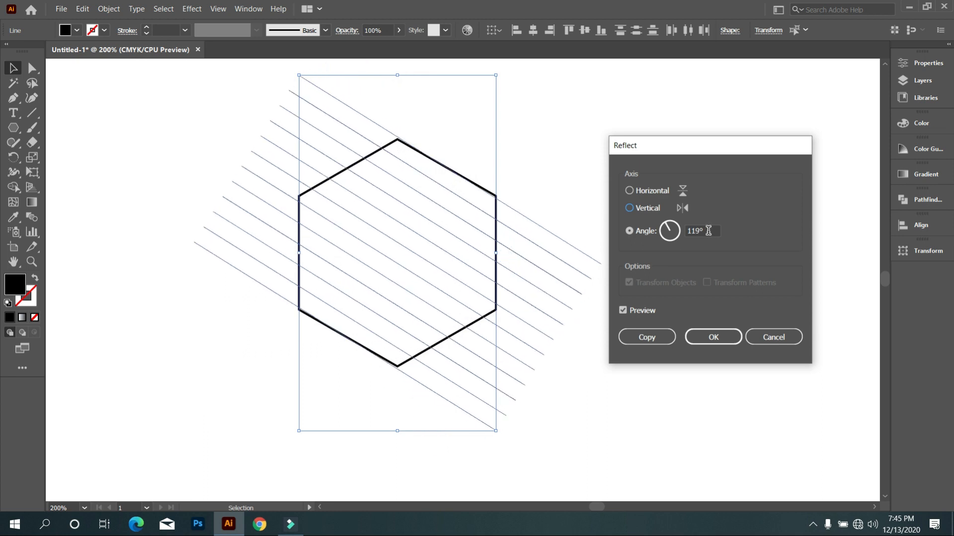
scroll(707, 231, up, 1)
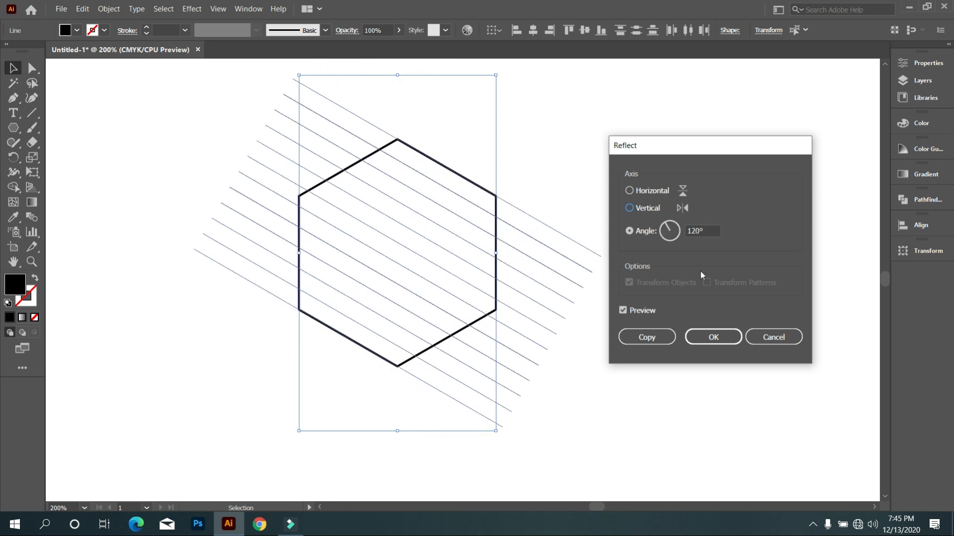
click(663, 335)
Step: Reflect the slanted lines across the horizontal axis as a copy to complete the isometric grid
right_click(631, 287)
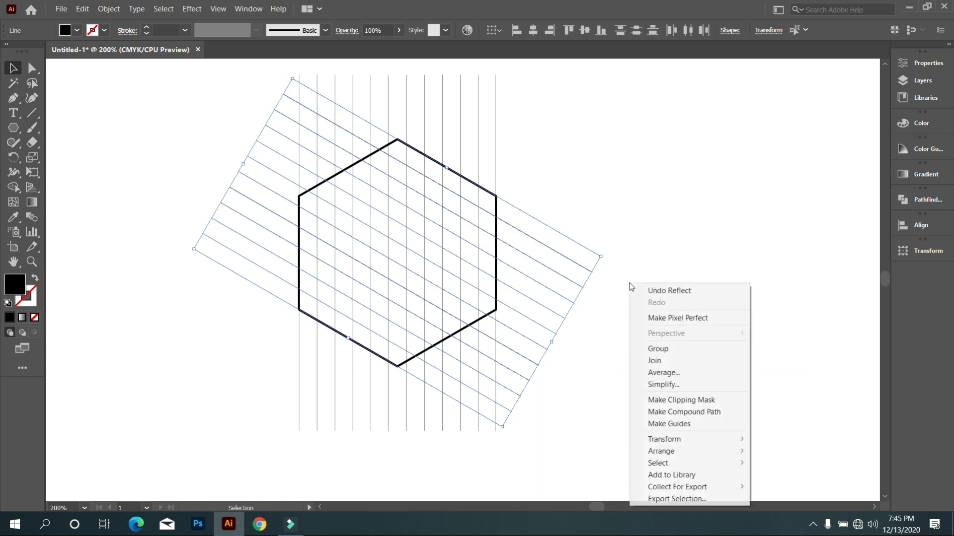
mouse_move(693, 432)
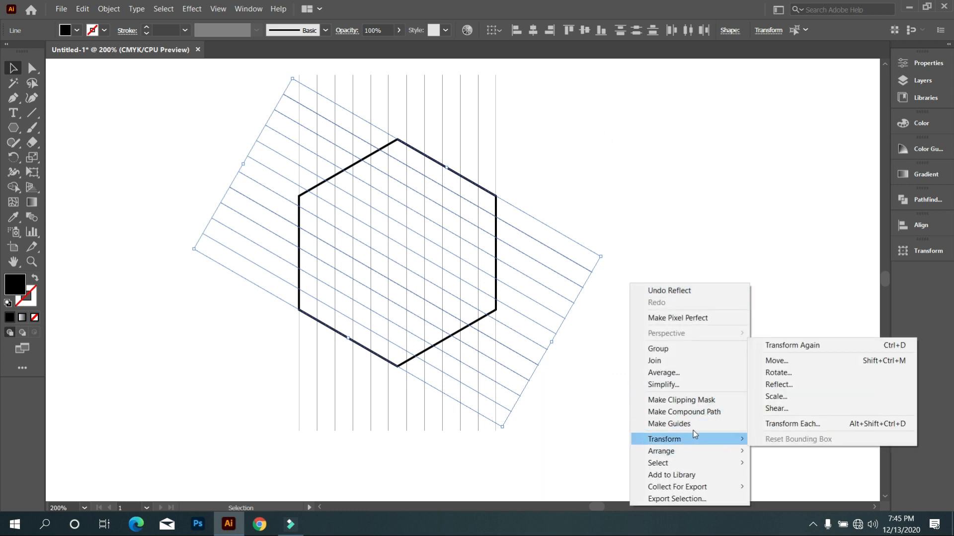
mouse_move(724, 454)
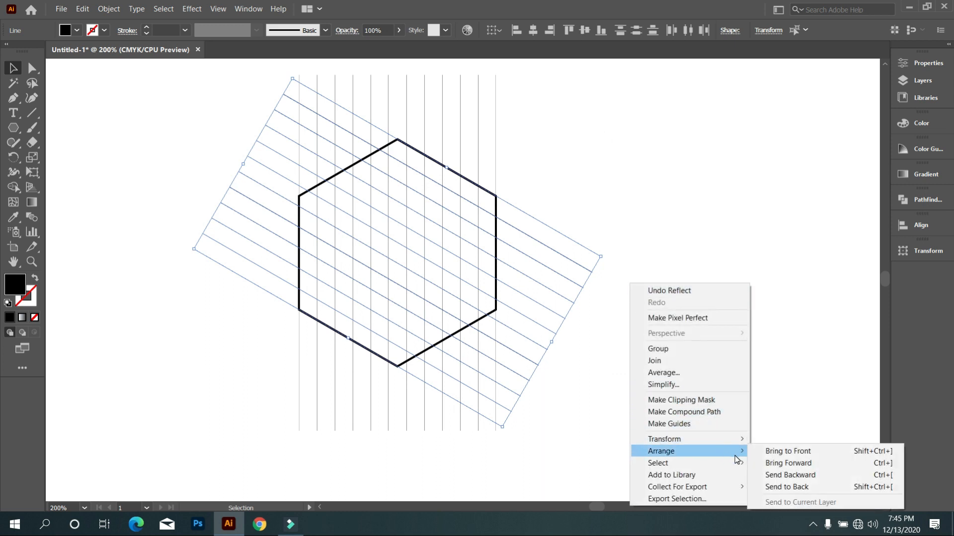
click(787, 388)
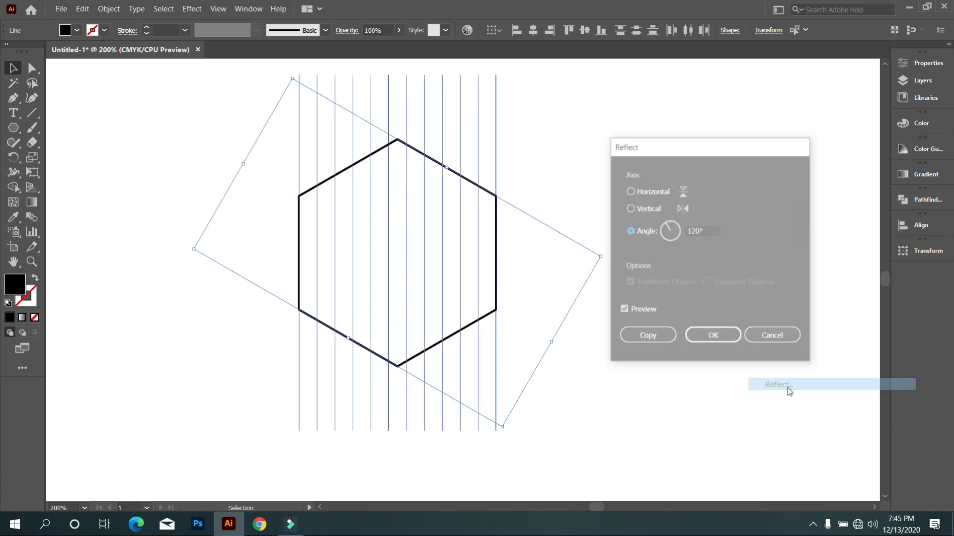
click(629, 191)
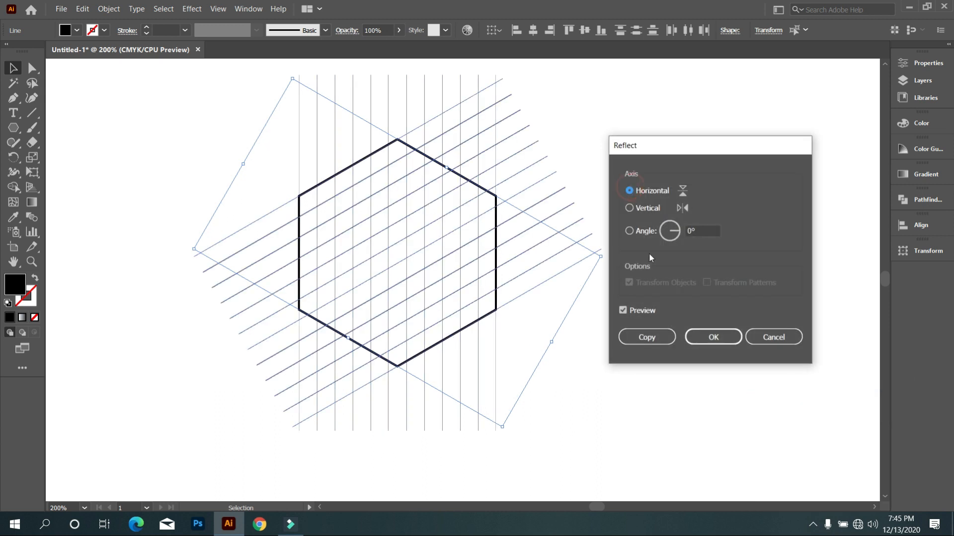
click(654, 341)
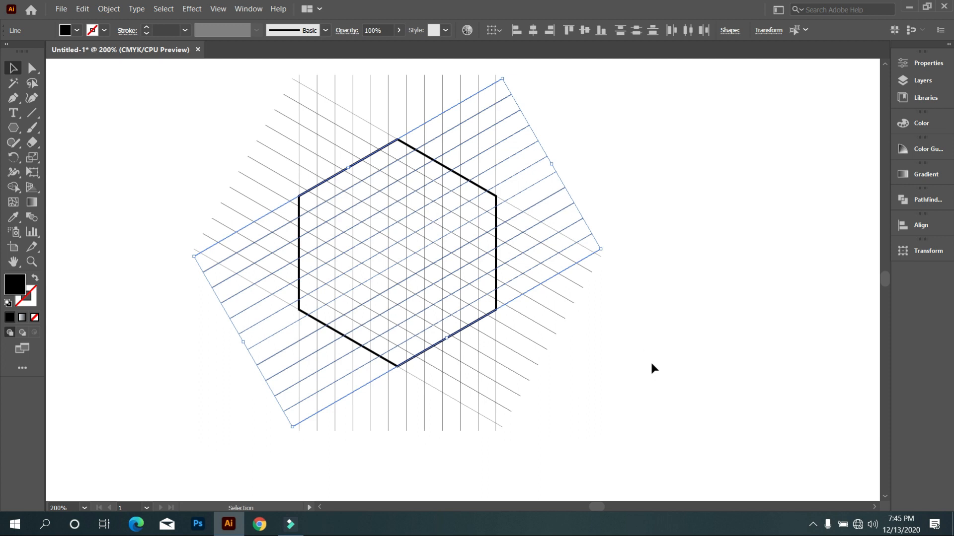
click(651, 360)
Step: Delete the hexagon outline, keeping only the grid lines
scroll(406, 321, up, 1)
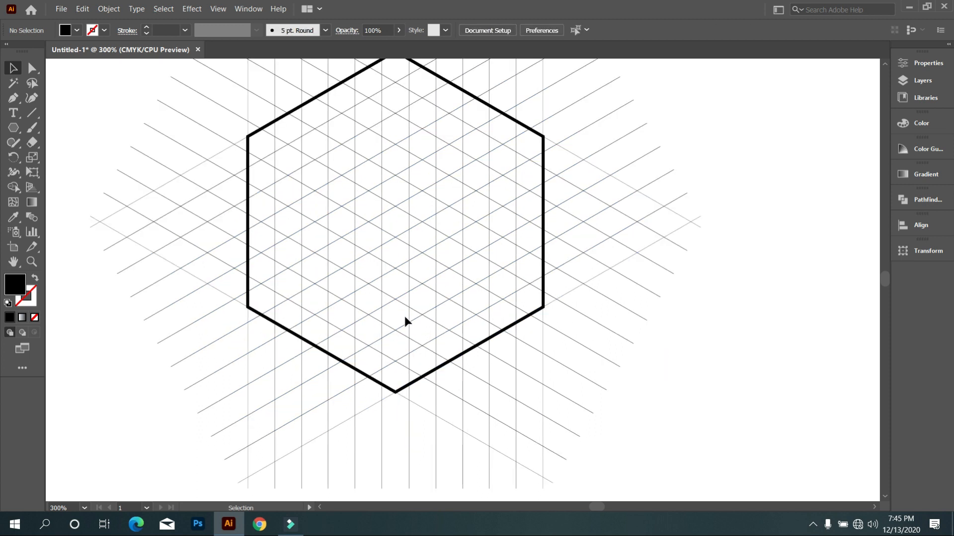
click(335, 87)
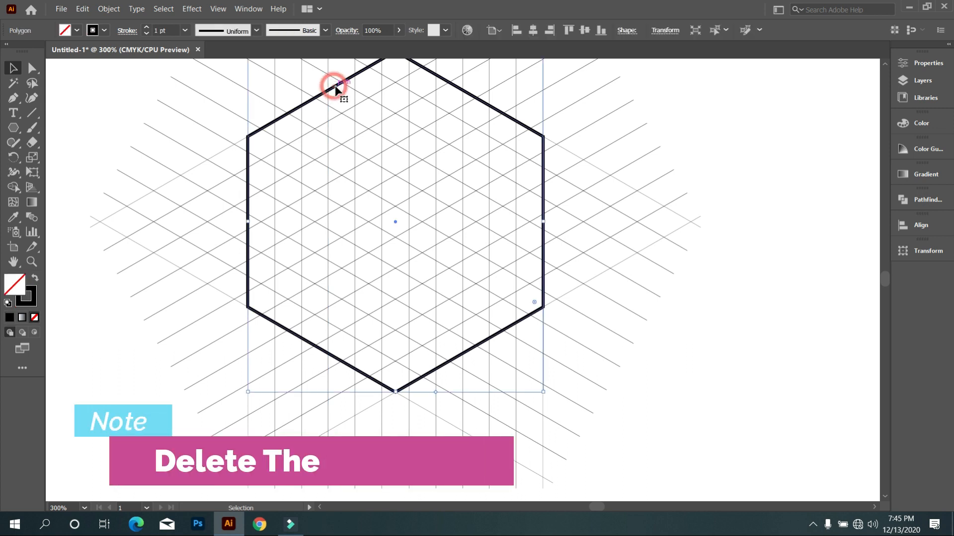
key(Delete)
scroll(368, 132, up, 2)
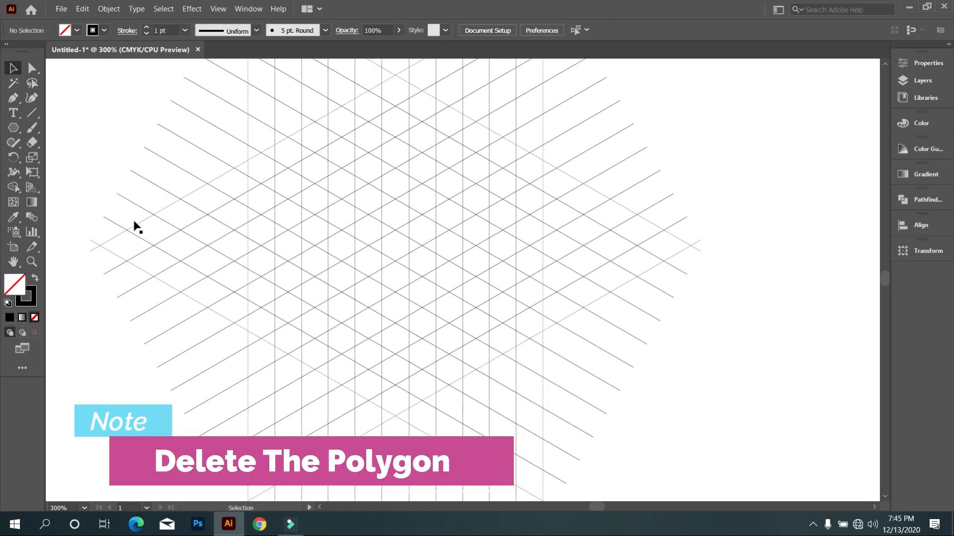
Step: Reposition the whole grid and merge cells with Shape Builder into a vertical bar along its right edge, hooking down-left into a short inner column
drag(99, 166, 683, 391)
drag(389, 277, 456, 289)
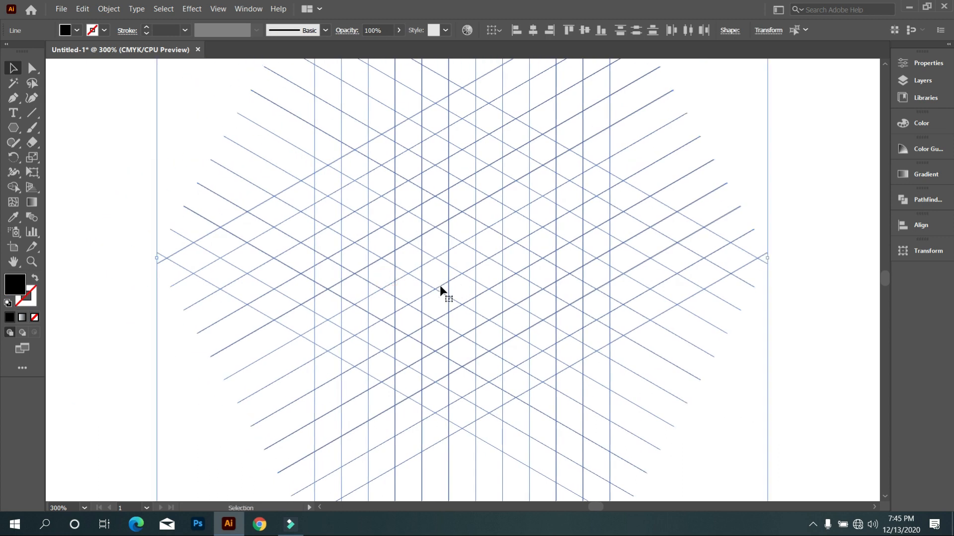
click(19, 183)
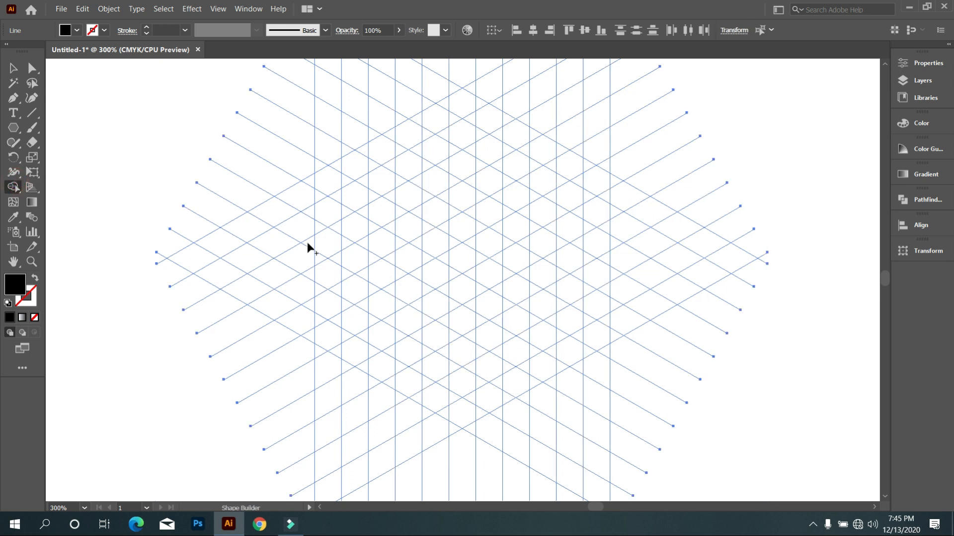
drag(591, 168, 597, 203)
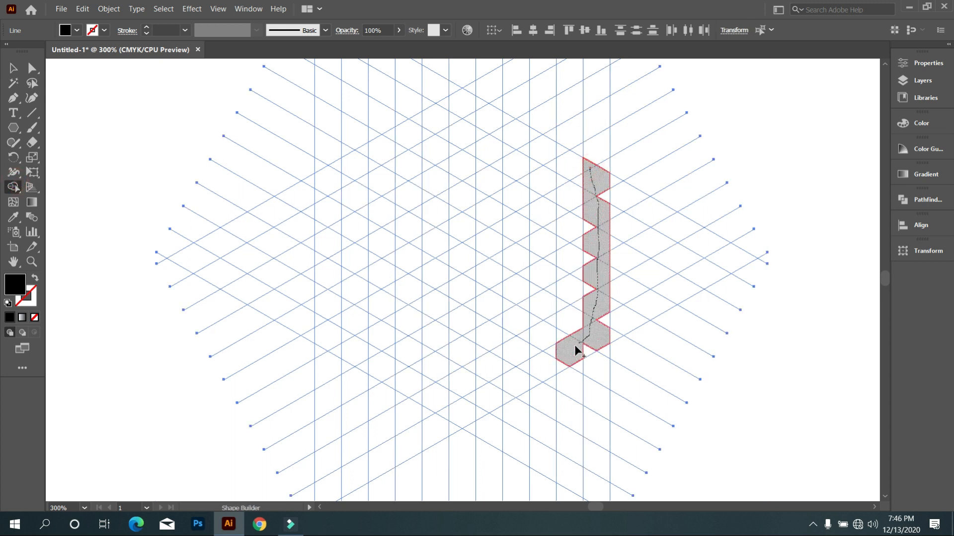
drag(549, 351, 541, 310)
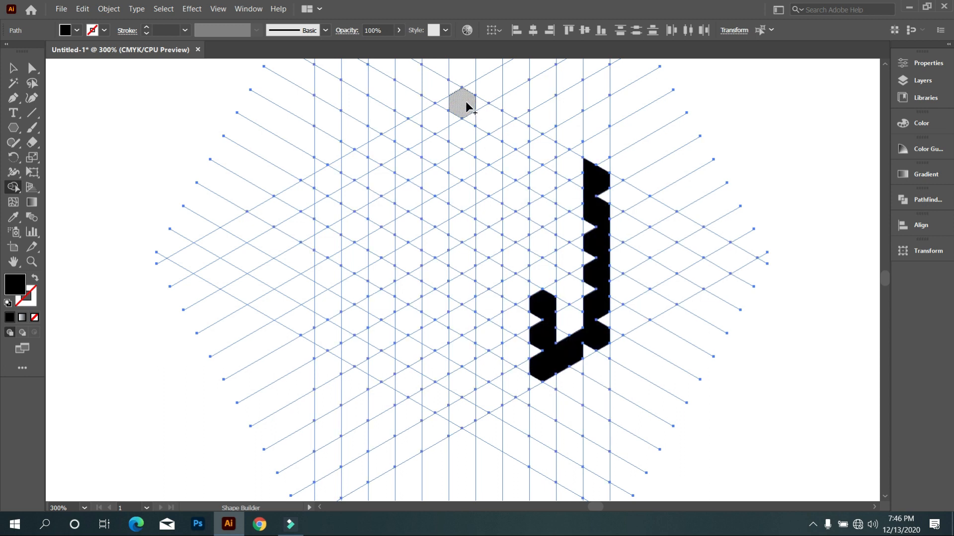
Step: Merge grid cells with Shape Builder into a folded 2-shaped band along the hexagon's upper faces and a W-shaped band across its lower left
mouse_move(459, 103)
mouse_down()
mouse_move(539, 149)
mouse_move(540, 215)
mouse_move(414, 144)
mouse_move(379, 151)
mouse_move(385, 180)
mouse_move(489, 251)
mouse_up()
drag(542, 281, 540, 283)
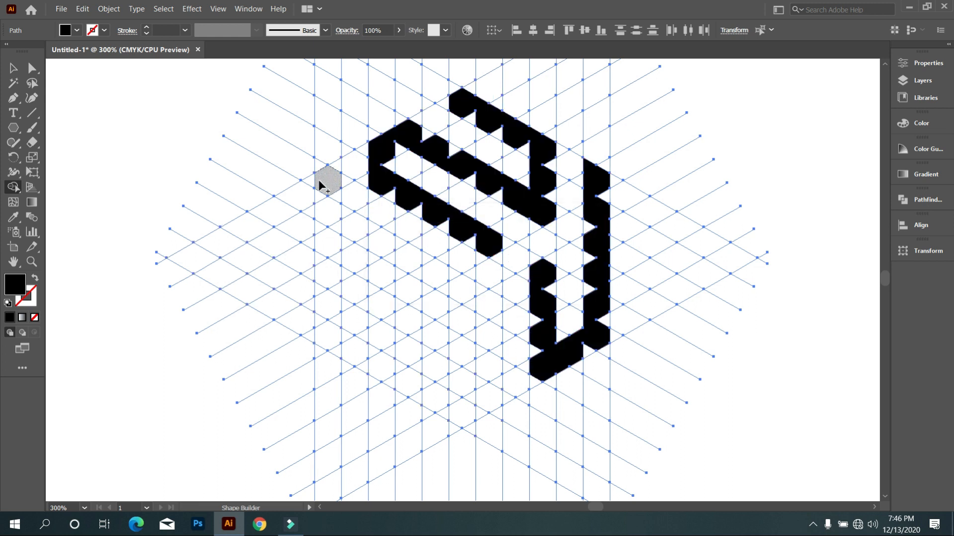
drag(328, 180, 332, 263)
mouse_move(332, 323)
mouse_down()
mouse_move(373, 365)
mouse_move(386, 308)
mouse_move(376, 239)
mouse_move(394, 243)
mouse_move(425, 265)
mouse_move(437, 393)
mouse_move(461, 410)
mouse_move(482, 399)
mouse_move(485, 298)
mouse_up()
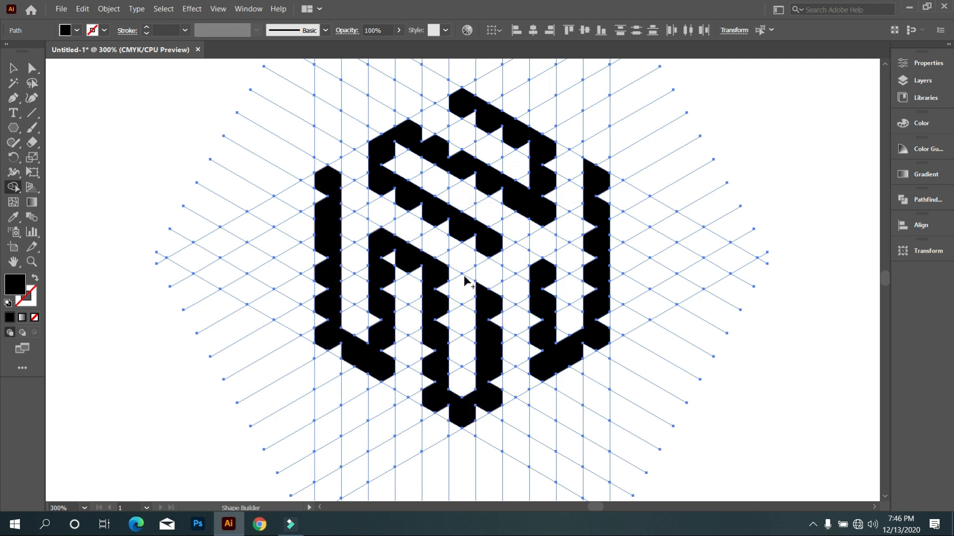
Step: Fill the notches along the W-shaped band and the lower arm of the 2 with Shape Builder to make their edges straight
key(space)
mouse_move(278, 129)
mouse_down()
mouse_move(388, 194)
mouse_move(454, 145)
mouse_up()
scroll(442, 245, up, 3)
scroll(435, 218, down, 3)
mouse_move(428, 191)
mouse_down()
mouse_move(431, 381)
mouse_move(525, 421)
mouse_up()
scroll(432, 380, down, 6)
scroll(544, 279, up, 1)
drag(547, 250, 541, 344)
scroll(543, 383, down, 2)
drag(521, 234, 527, 246)
drag(651, 273, 647, 355)
scroll(692, 454, down, 2)
mouse_move(760, 215)
mouse_down()
mouse_move(767, 411)
mouse_move(819, 426)
mouse_move(663, 295)
mouse_move(601, 267)
mouse_up()
scroll(784, 407, up, 8)
click(804, 419)
scroll(819, 431, down, 2)
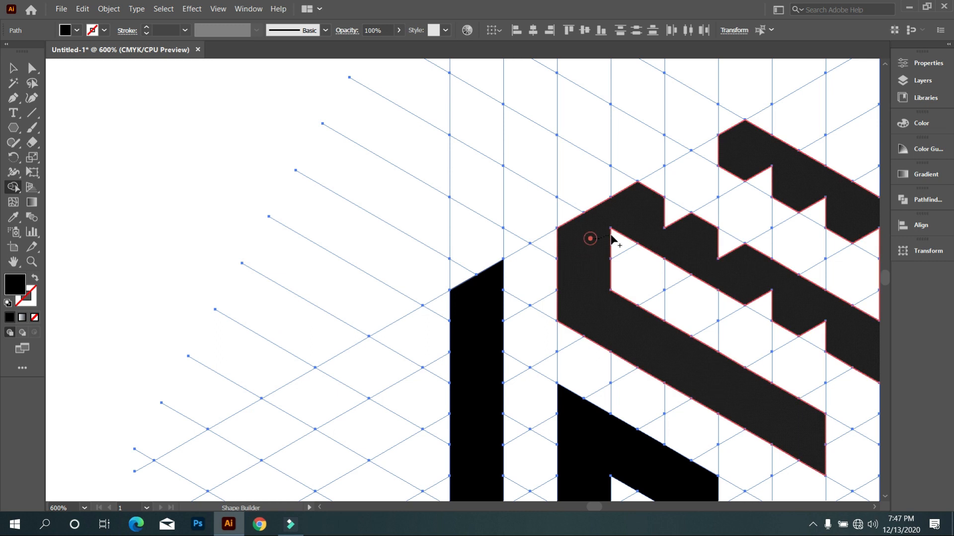
Step: Merge the remaining notch cells into the upper arms of the 2 and the J-shaped band to straighten their edges
scroll(749, 153, up, 2)
mouse_move(796, 342)
mouse_down()
mouse_move(500, 259)
mouse_move(500, 283)
mouse_up()
drag(549, 160, 617, 294)
drag(616, 437, 614, 330)
mouse_move(609, 347)
mouse_down()
mouse_move(596, 321)
mouse_move(603, 412)
mouse_move(592, 457)
mouse_move(724, 313)
mouse_move(721, 195)
mouse_move(704, 351)
mouse_up()
scroll(705, 343, down, 3)
drag(668, 377, 539, 350)
scroll(546, 352, down, 1)
Step: Try removing the grid lines from around the black shapes, and undo the removal
click(13, 69)
click(555, 358)
key(Delete)
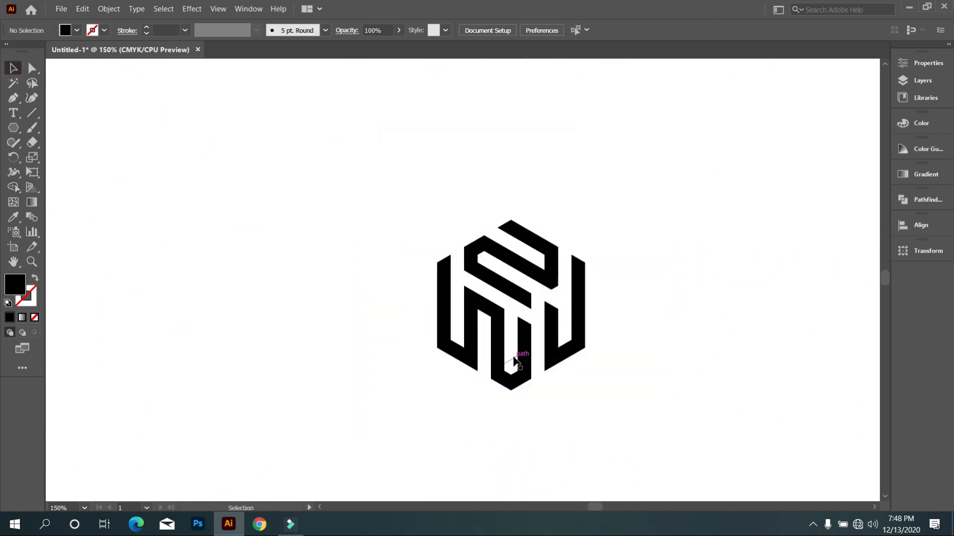
key(ctrl+z)
key(ctrl+z)
Step: Reselect all artwork and use Shape Builder to complete the 2's lower-right corner and fill the notches in the right vertical bar
scroll(565, 312, up, 2)
key(shift+m)
key(ctrl+a)
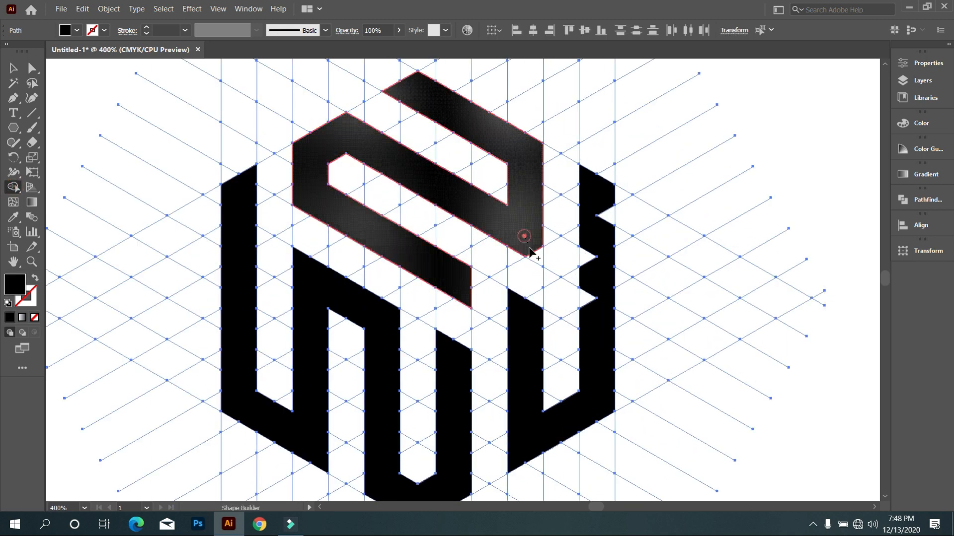
scroll(588, 312, down, 2)
Step: Move the three black logo shapes off the grid and delete the leftover grid lines
click(14, 68)
click(70, 118)
click(446, 330)
shift+click(514, 292)
shift+click(591, 349)
scroll(591, 352, down, 1)
drag(619, 352, 215, 240)
drag(571, 398, 649, 468)
key(Delete)
Step: Return the logo shapes to the middle of the workspace and give them a black 3 pt stroke
mouse_move(192, 194)
mouse_down()
mouse_move(457, 254)
mouse_move(474, 267)
mouse_up()
click(167, 27)
click(198, 145)
click(174, 30)
key(ctrl+a)
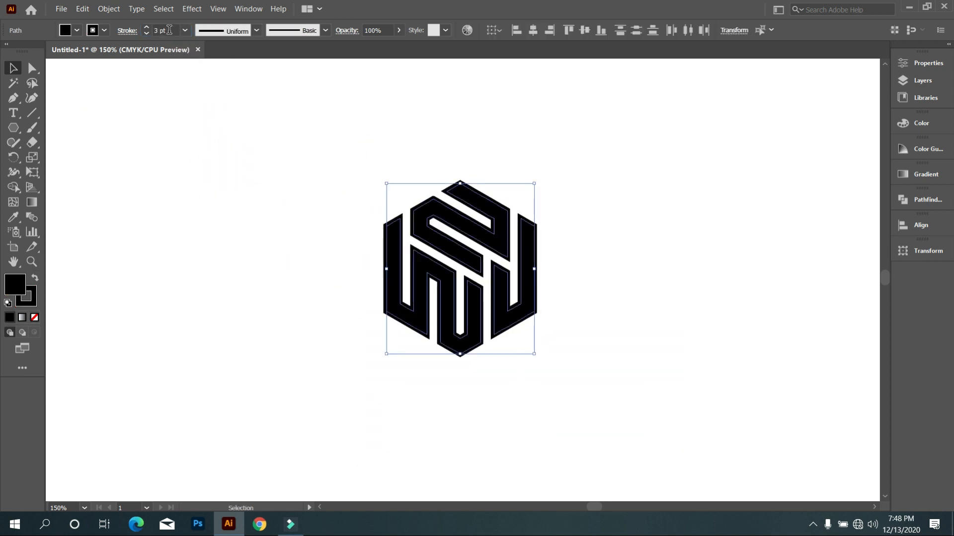
click(312, 248)
Step: Add the point text "W+2+J" beneath the logo
scroll(312, 248, down, 1)
key(t)
click(410, 405)
key(BackSpace)
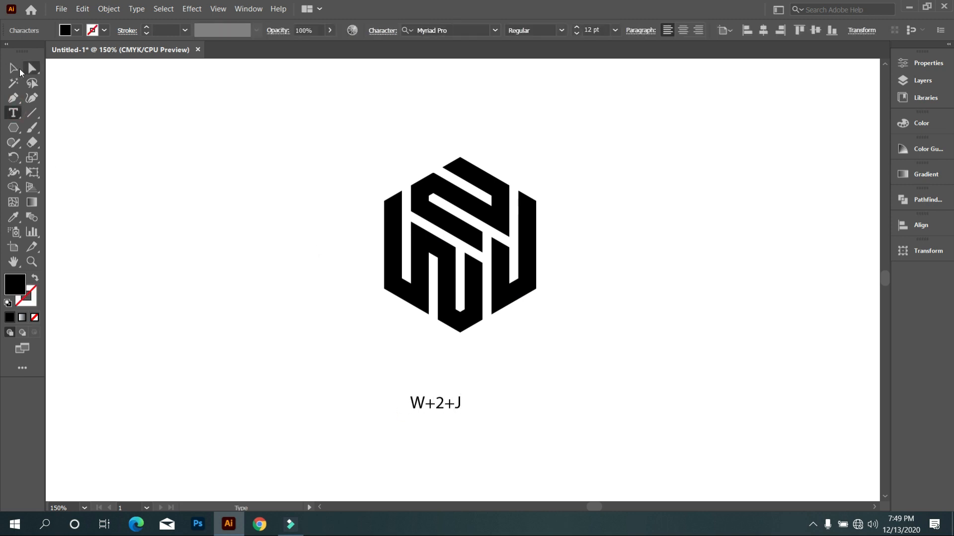
text(W+2+J)
Step: Enlarge the W+2+J text to nearly the logo's width and place it centred just below the logo
click(13, 68)
drag(461, 414, 469, 381)
click(505, 460)
scroll(512, 446, down, 1)
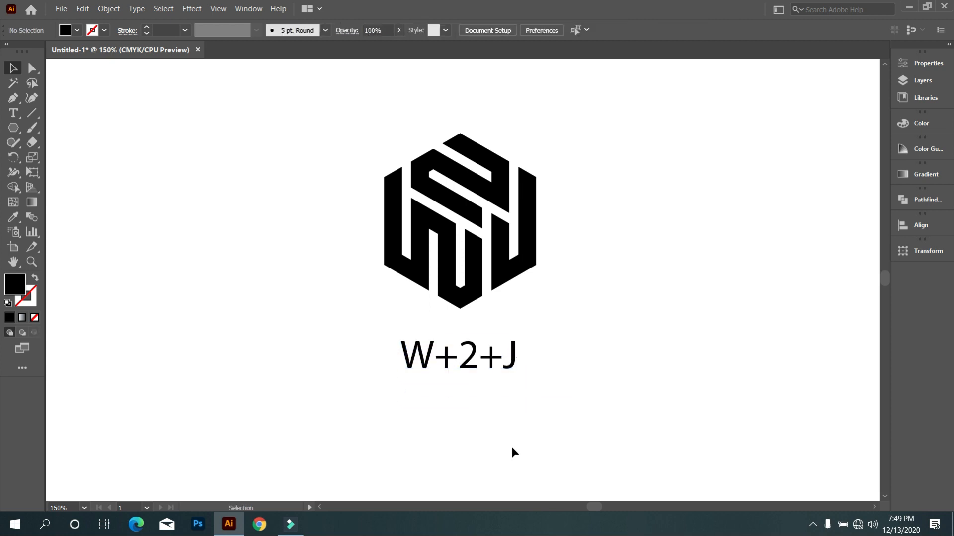
scroll(509, 442, up, 2)
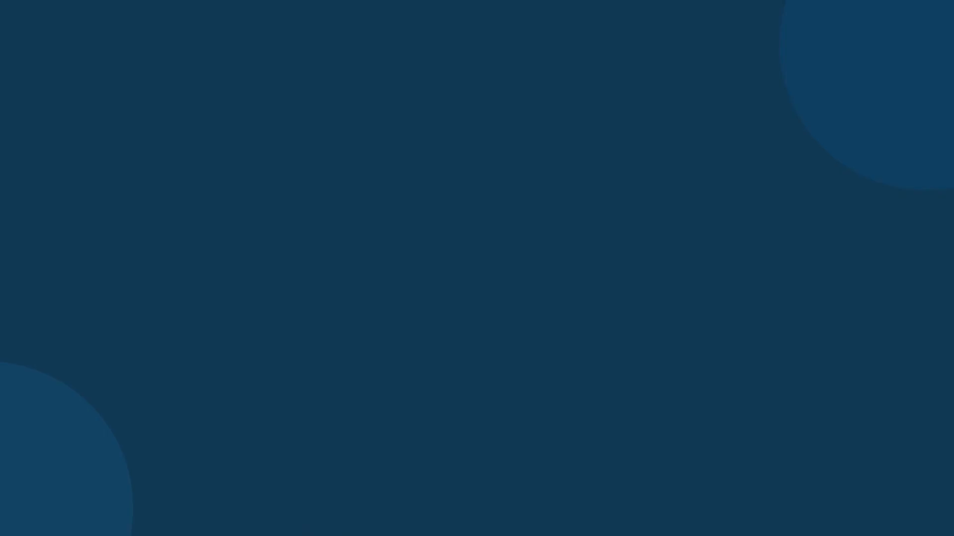